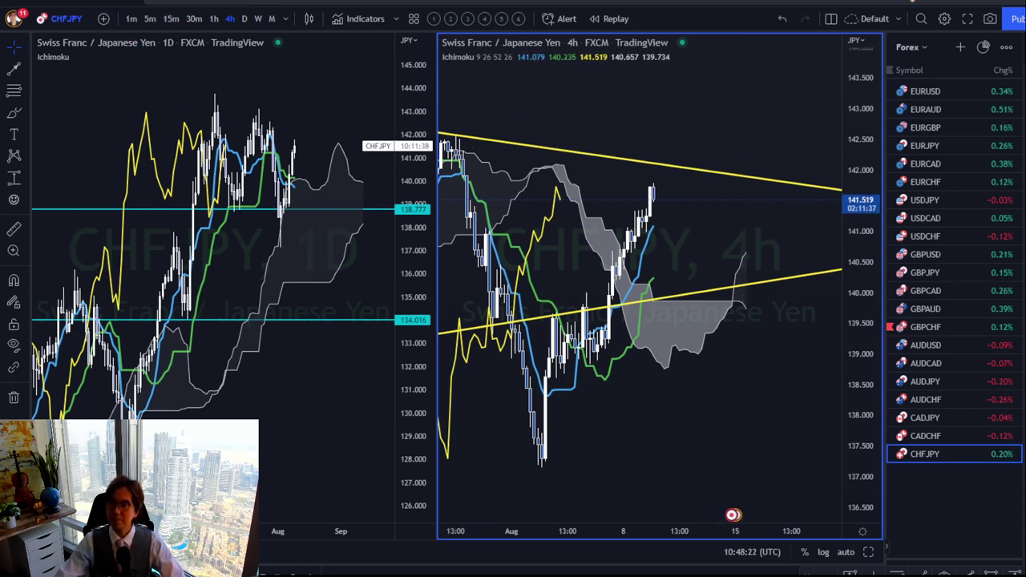
Switch to the presentation, review the Lecture Schedule and Three Timeframe Categories slides, and return to TradingView.
key("alt+Tab")
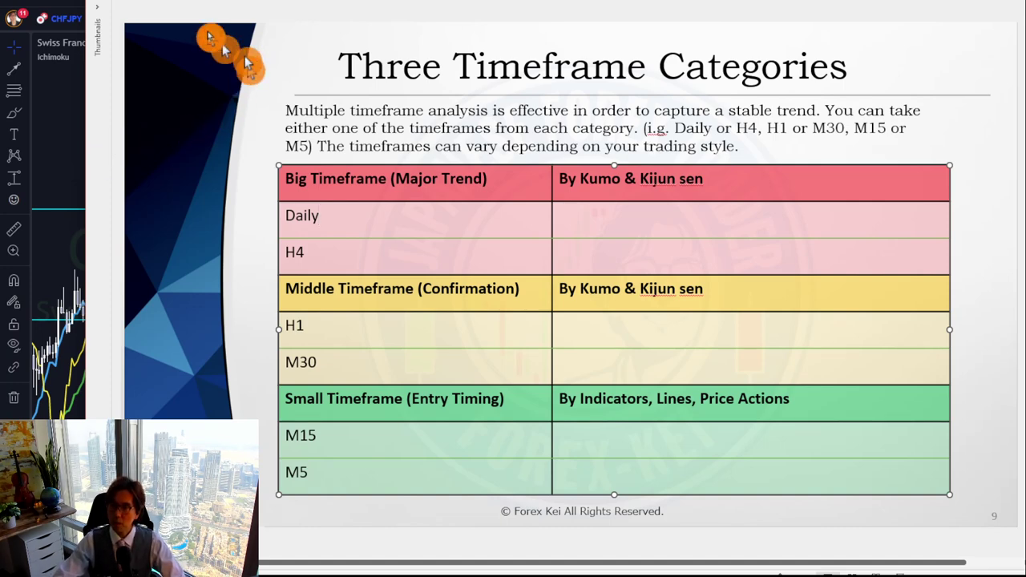
left_click(190, 13)
scroll(190, 13, "down", 2)
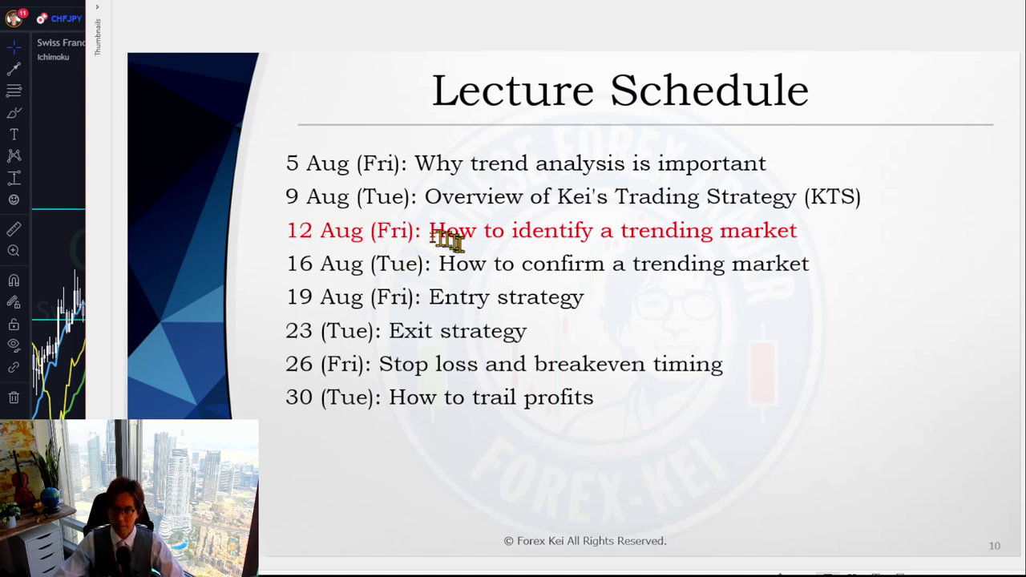
left_click(136, 40)
scroll(136, 38, "up", 2)
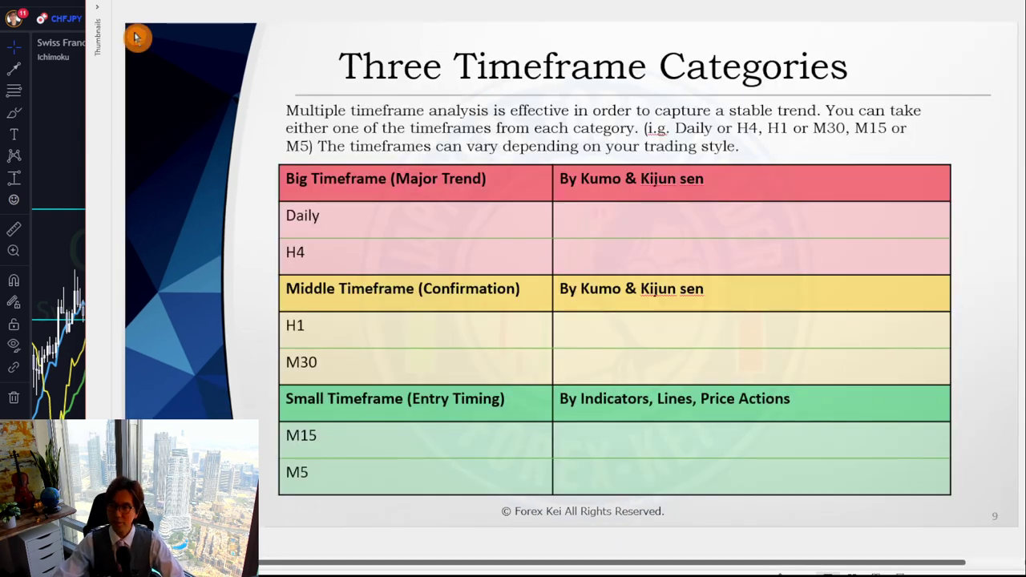
left_click(78, 110)
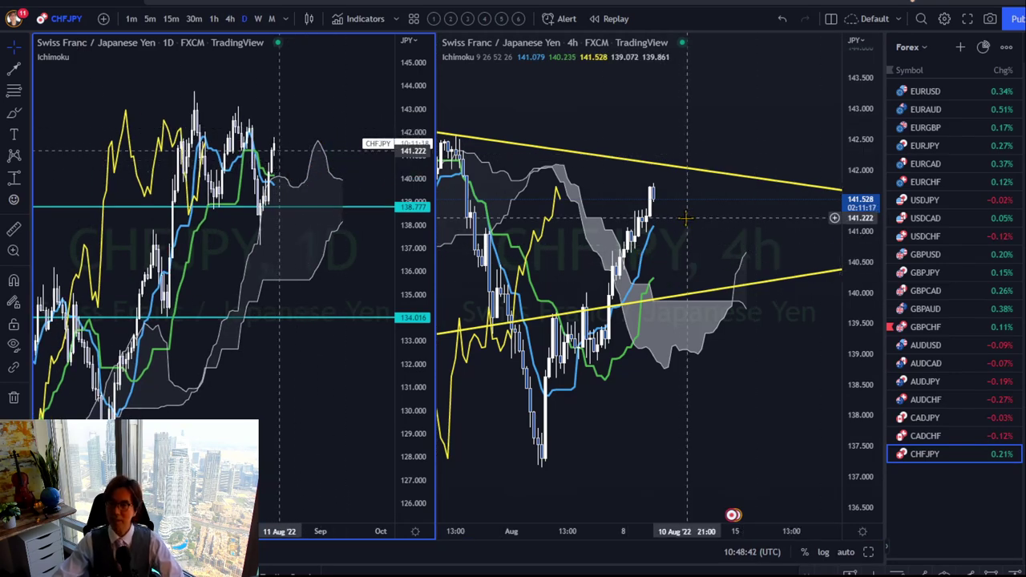
On the Three Timeframe Categories slide, draw a check mark in the H4 row and an arrow from H4 to M30, then erase both.
key("alt+Tab")
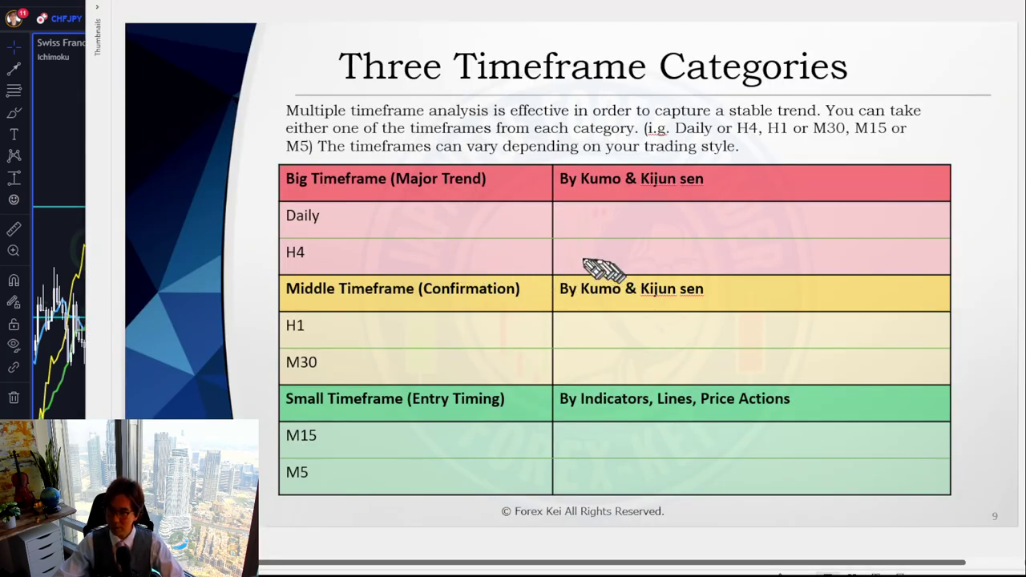
mouse_move(570, 248)
left_mouse_down()
mouse_move(592, 258)
mouse_move(619, 245)
left_mouse_up()
mouse_move(247, 257)
left_mouse_down()
mouse_move(234, 317)
mouse_move(262, 347)
left_mouse_up()
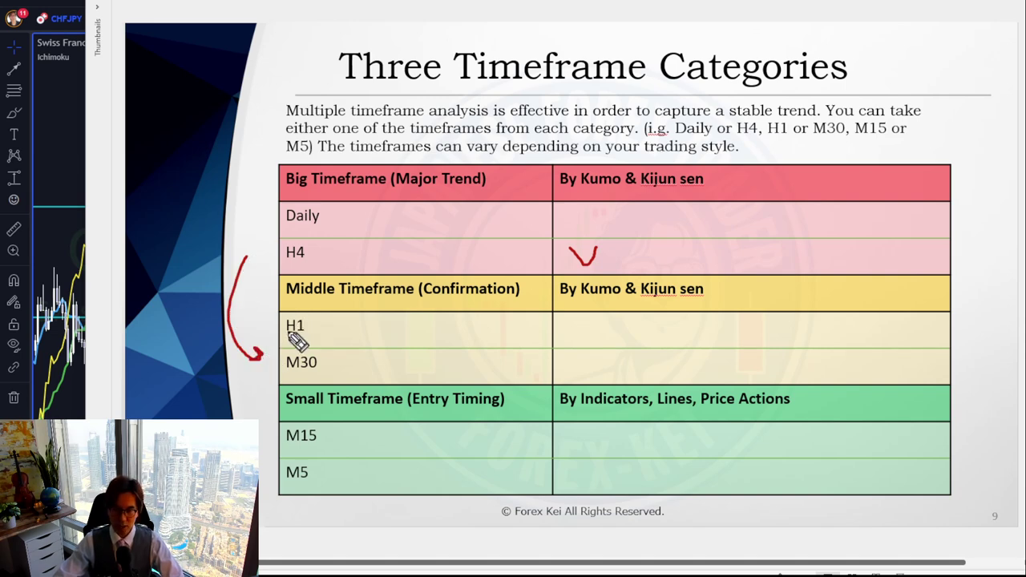
key("e")
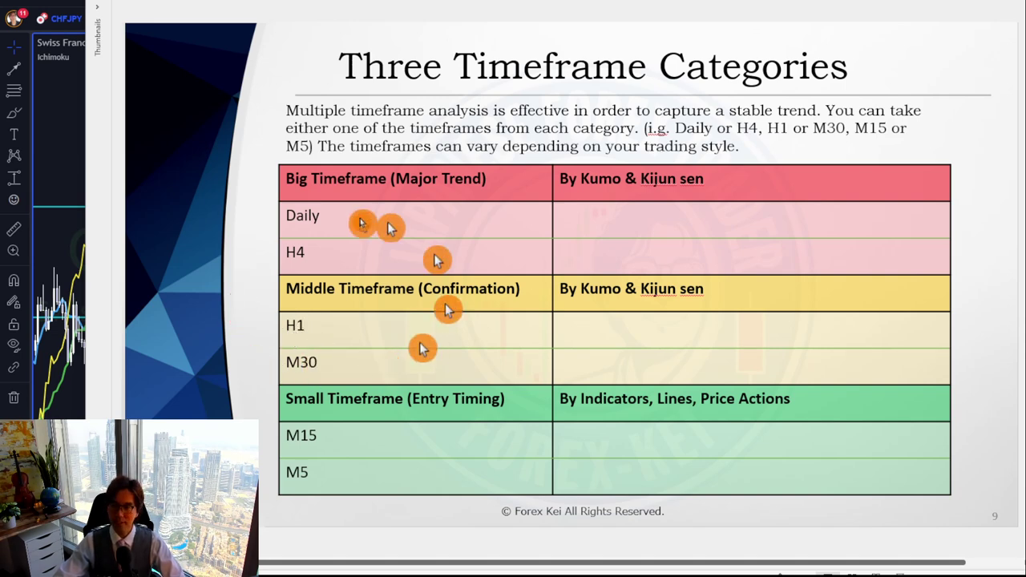
Switch to TradingView, set the daily CHFJPY chart to 1h and the 4h chart to 30m, and rescale both price axes.
left_click(83, 144)
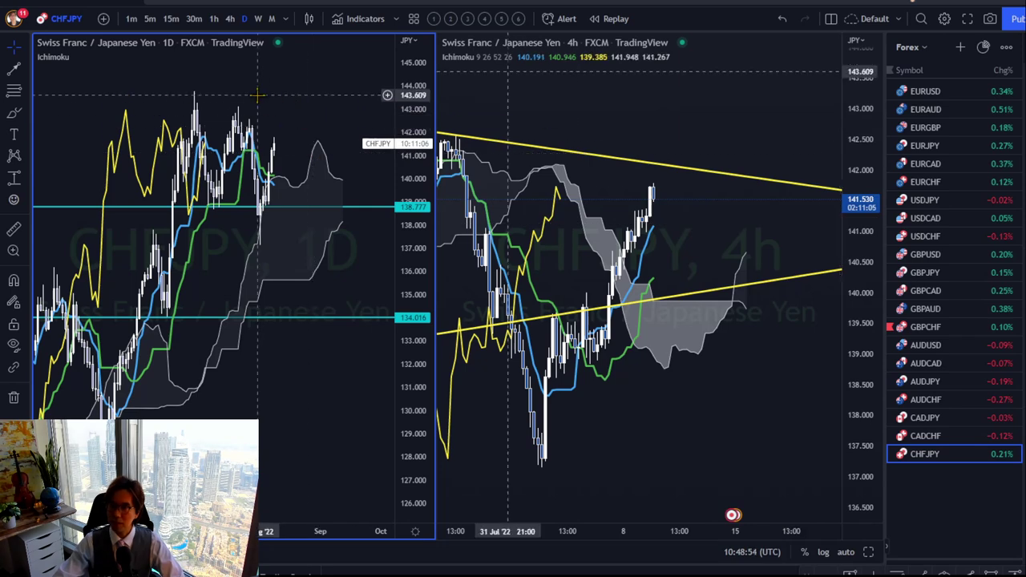
left_click(214, 18)
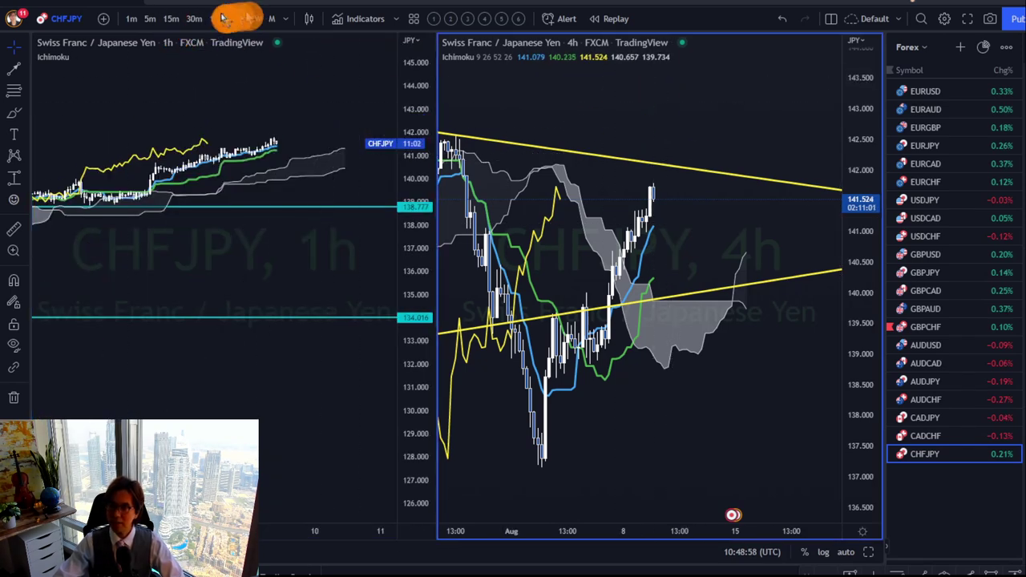
left_click(194, 18)
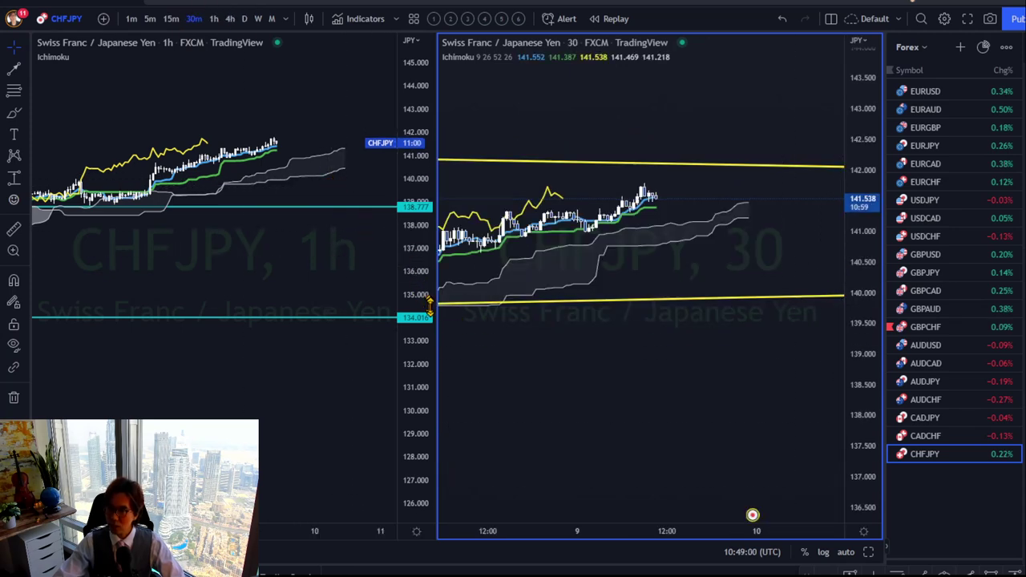
left_click_drag(430, 303, 359, 271)
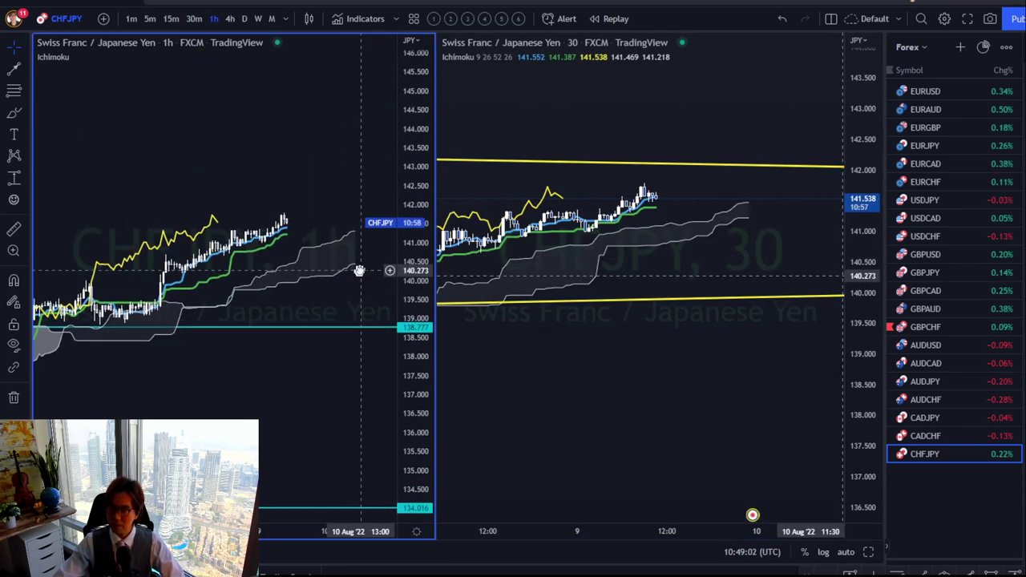
left_click_drag(423, 317, 412, 171)
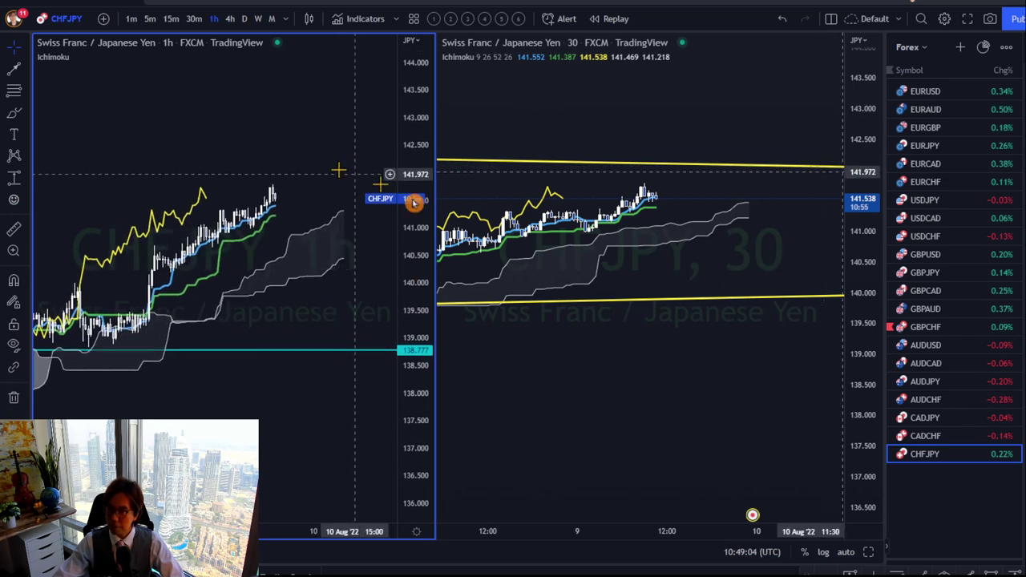
left_click(767, 238)
mouse_move(859, 373)
left_mouse_down()
mouse_move(858, 401)
mouse_move(859, 356)
left_mouse_up()
left_click_drag(790, 142, 740, 310)
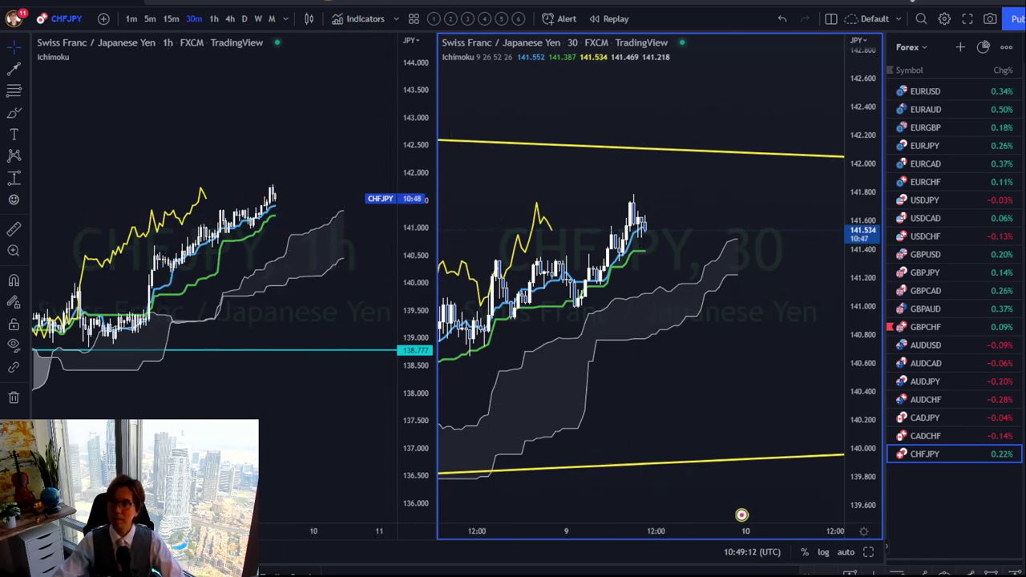
Draw red arrows extending the Kijun sen and the Kumo forward on the 30m and 1h charts, then clear the markings.
key("alt+Tab")
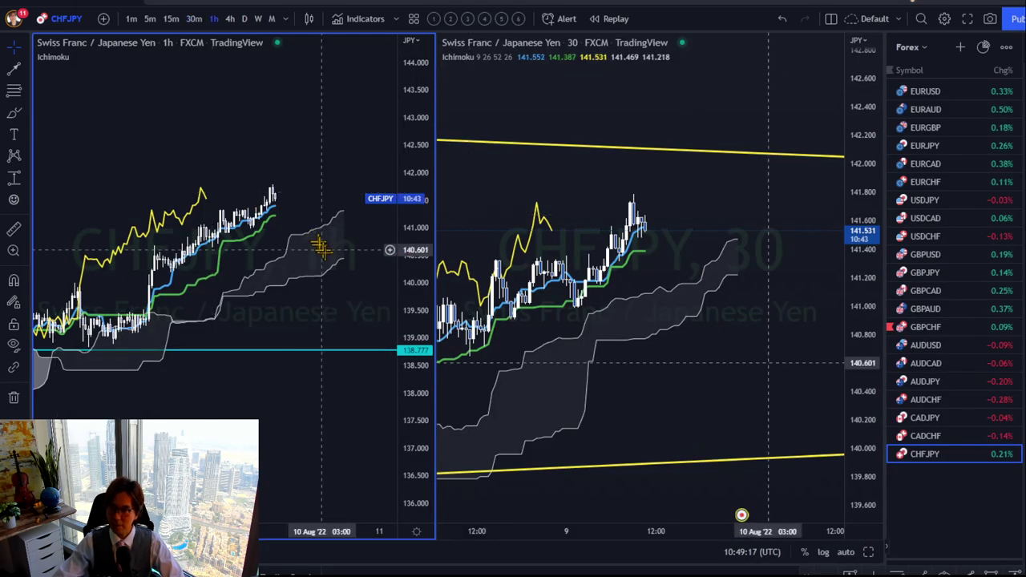
left_click(61, 141)
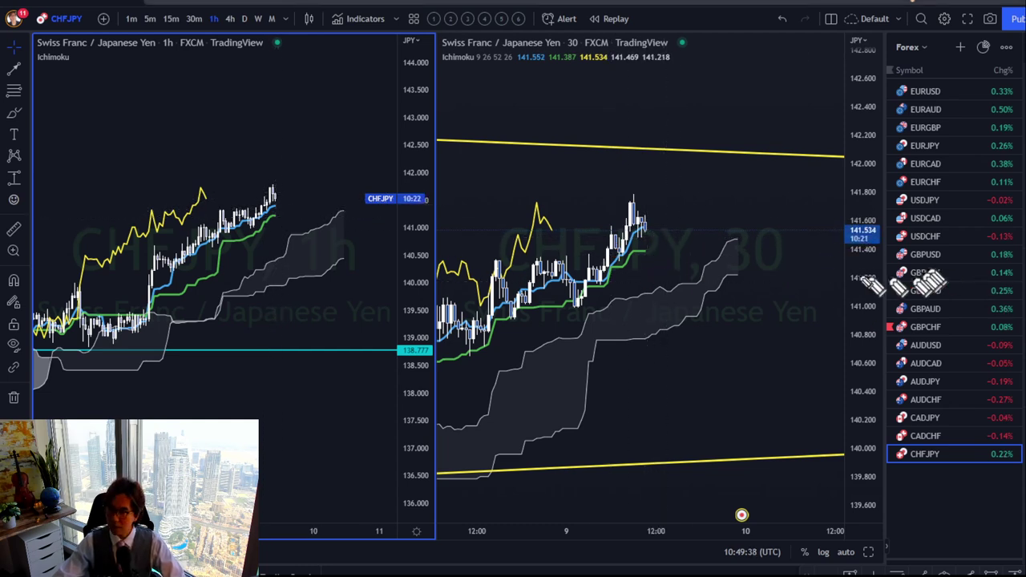
mouse_move(733, 261)
left_mouse_down()
mouse_move(772, 248)
mouse_move(760, 258)
left_mouse_up()
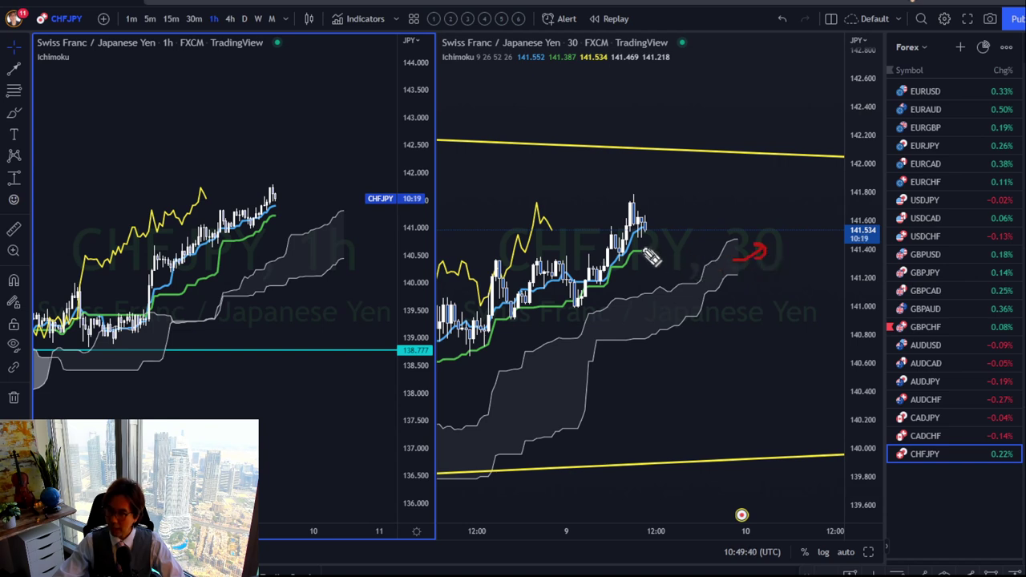
mouse_move(651, 256)
left_mouse_down()
mouse_move(676, 245)
mouse_move(667, 250)
left_mouse_up()
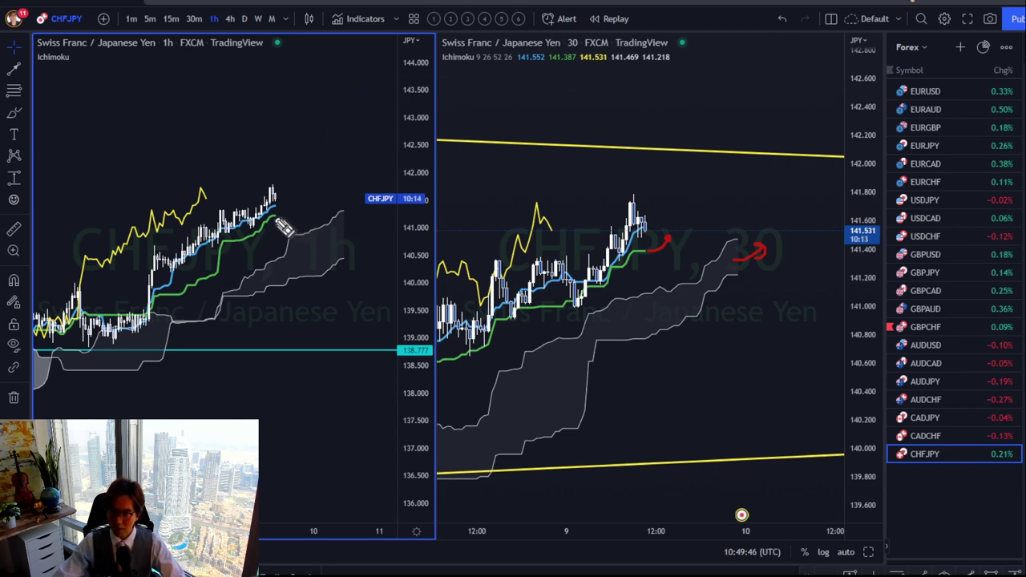
mouse_move(277, 218)
left_mouse_down()
mouse_move(303, 211)
mouse_move(382, 223)
left_mouse_up()
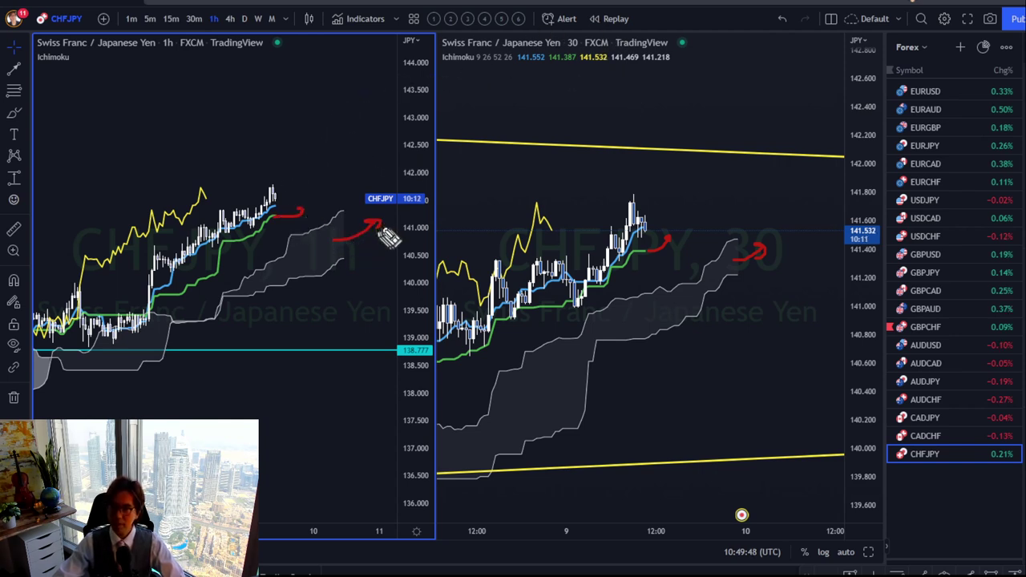
left_click(556, 201)
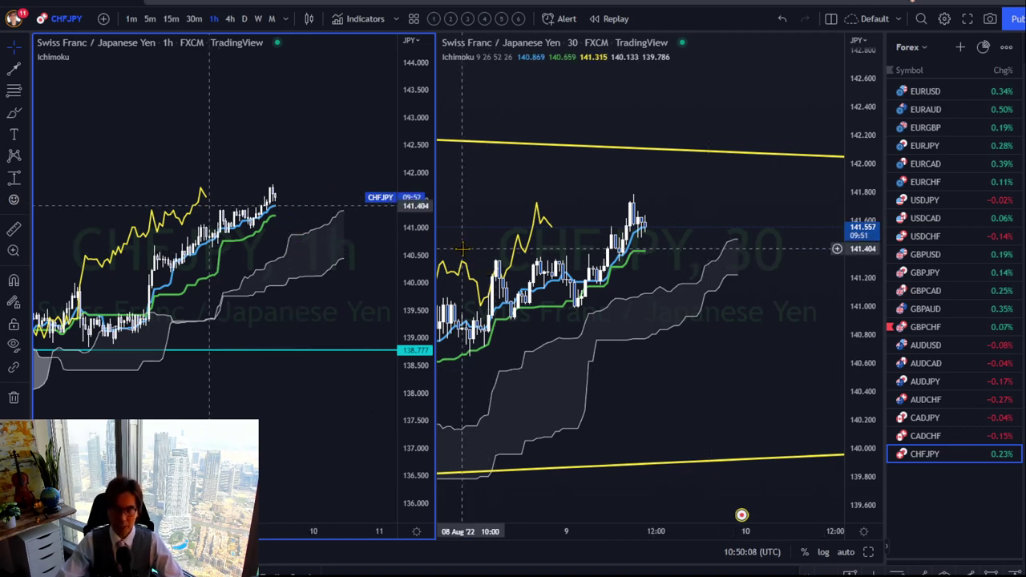
Consult the Three Timeframe Categories slide, then set the 1h CHFJPY chart in TradingView to daily and compress its price scale.
key("alt+Tab")
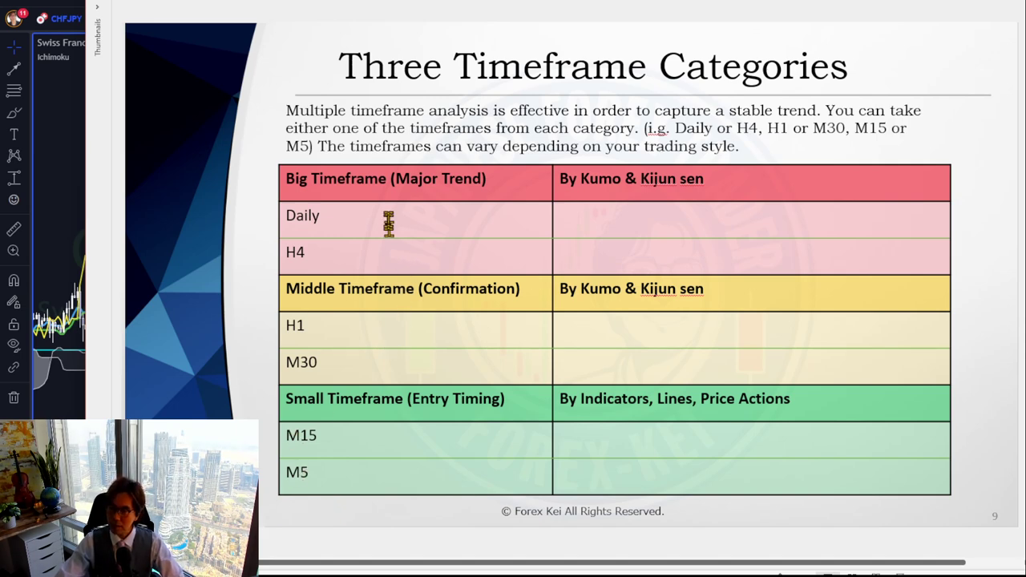
left_click(78, 199)
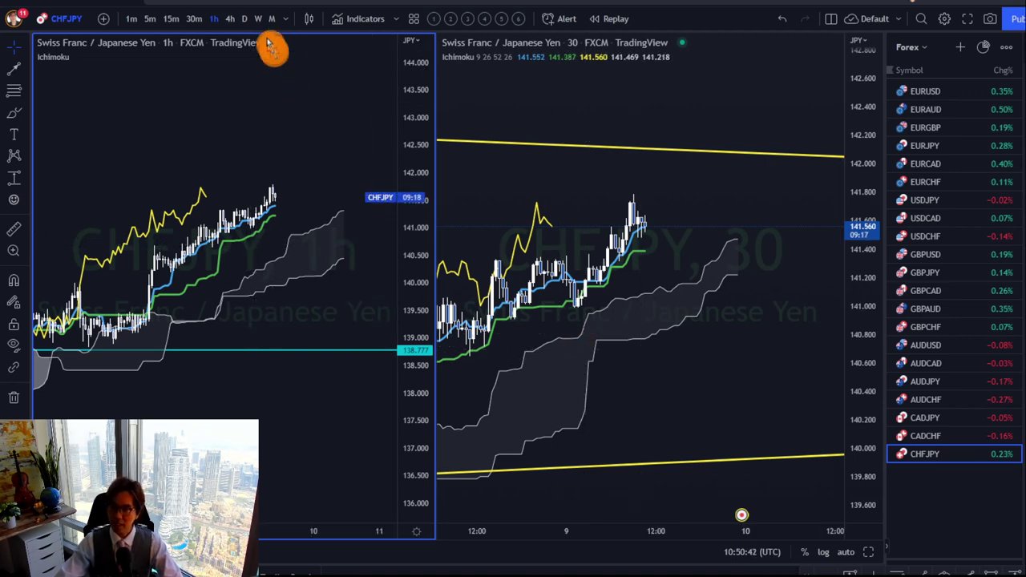
left_click(245, 19)
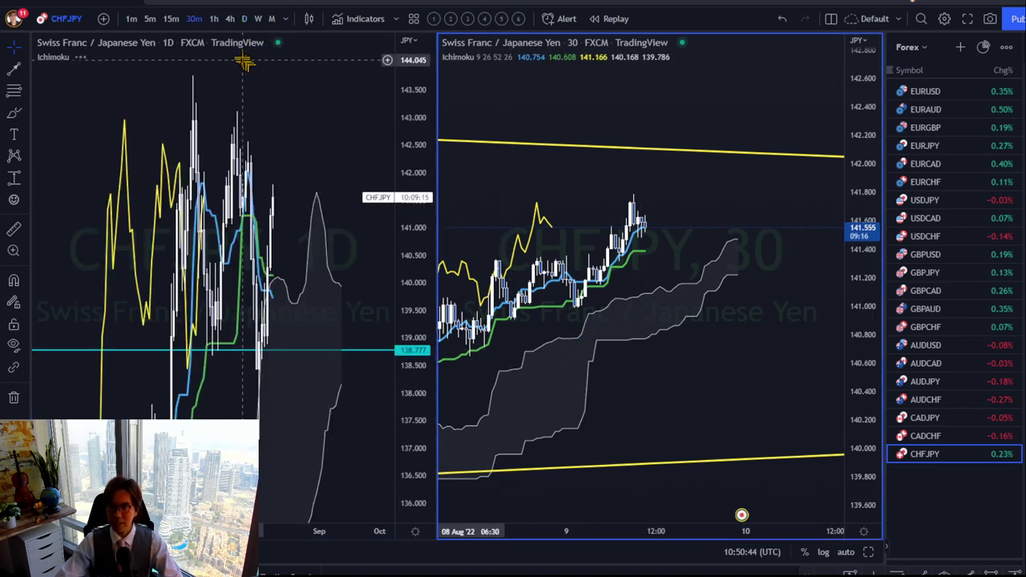
left_click_drag(423, 97, 401, 340)
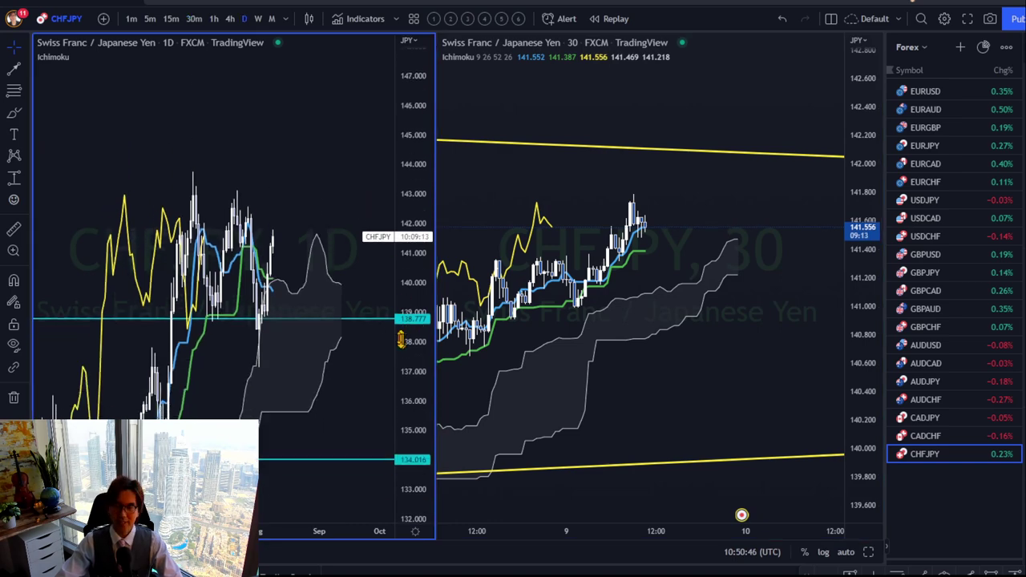
left_click_drag(332, 214, 316, 206)
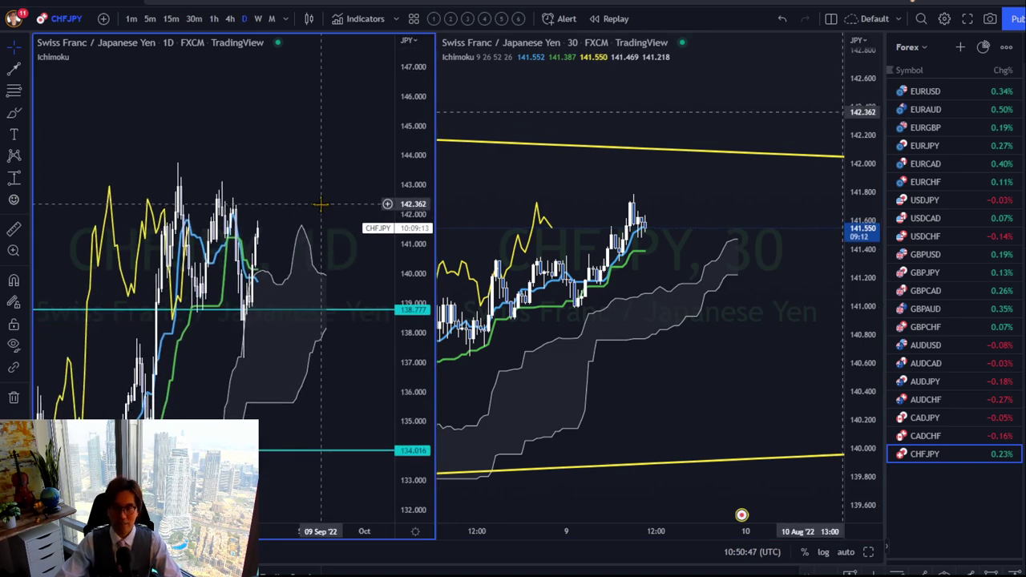
Set the 30m CHFJPY chart to 4h and keep the other on daily, with both price scales fitted around the candles and Kumo.
left_click(232, 18)
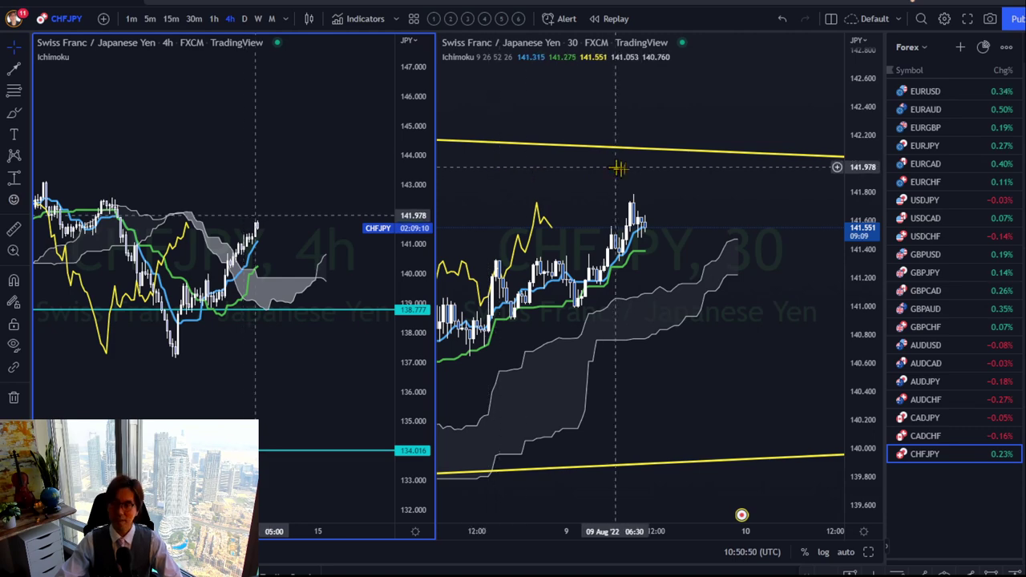
left_click(660, 176)
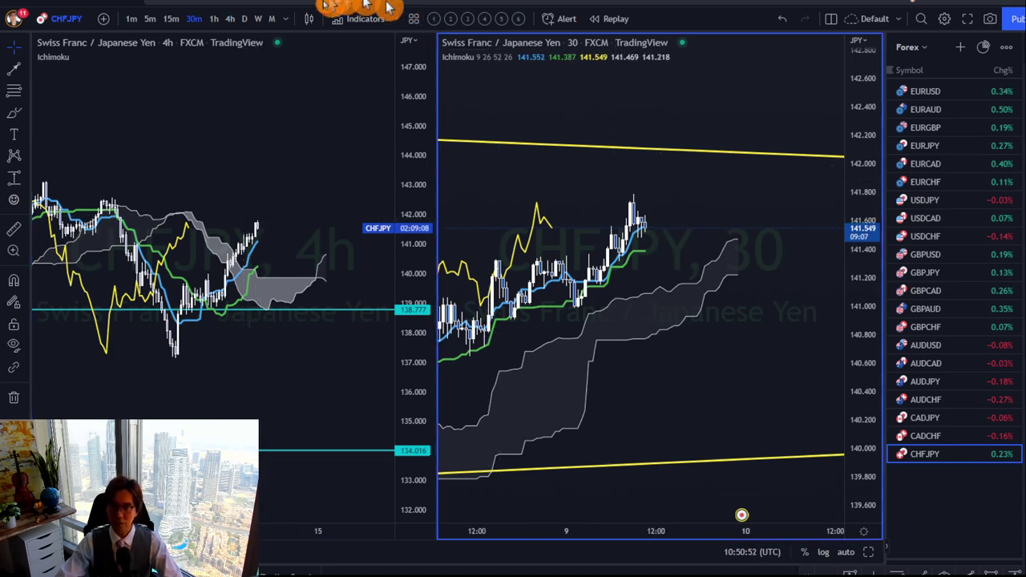
left_click(230, 19)
left_click(252, 41)
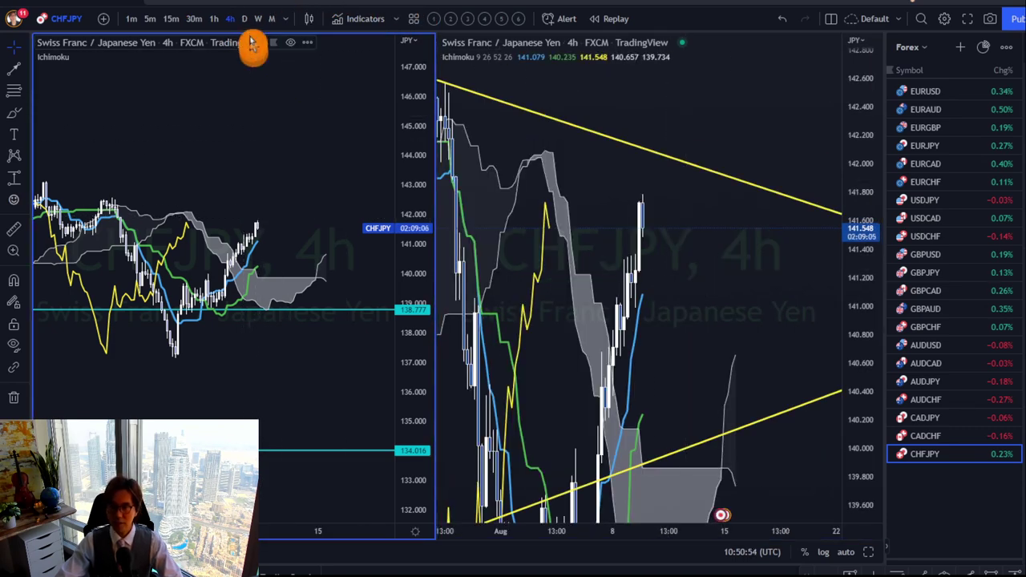
left_click(244, 18)
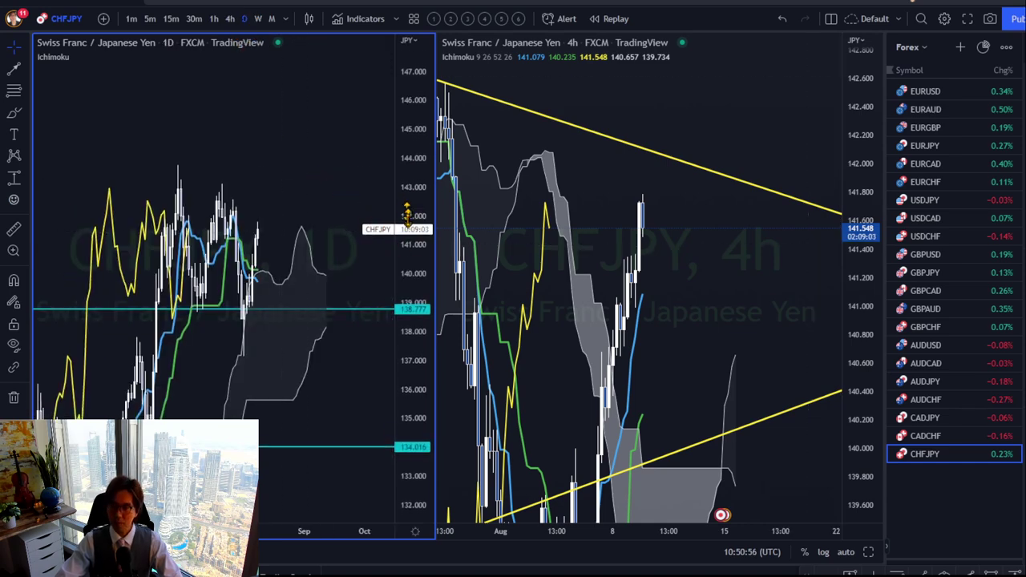
left_click_drag(393, 224, 345, 196)
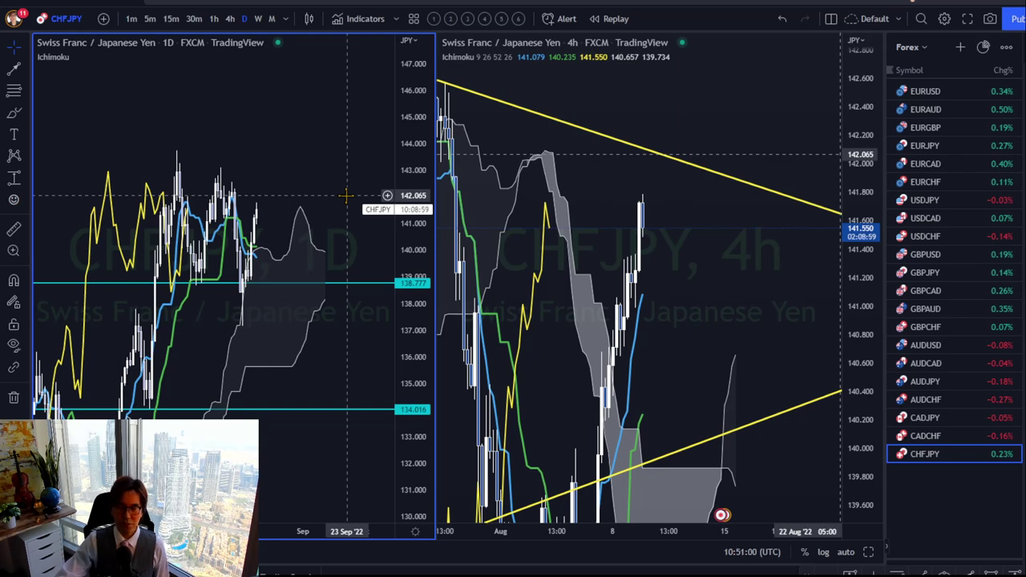
left_click_drag(862, 193, 862, 272)
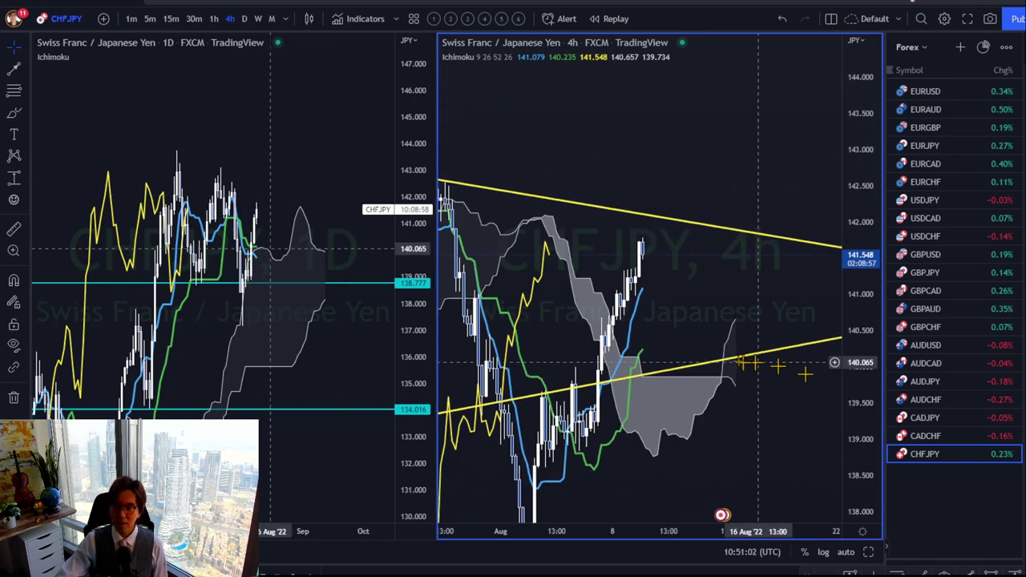
left_click_drag(704, 297, 719, 280)
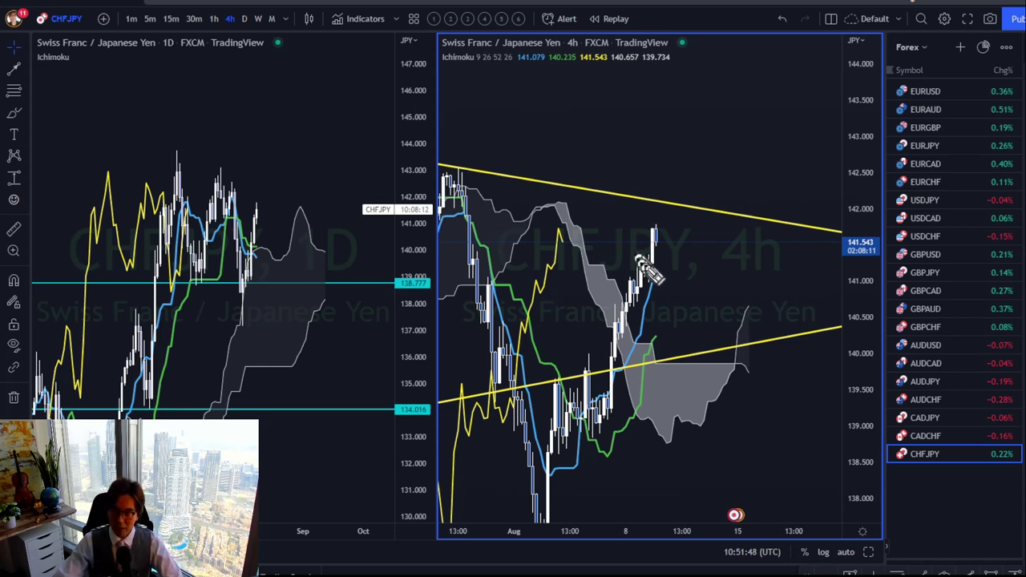
Draw a red arrow from the latest 4h candle up toward the descending yellow trendline, then clear it.
mouse_move(661, 246)
left_mouse_down()
mouse_move(685, 227)
mouse_move(668, 228)
left_mouse_up()
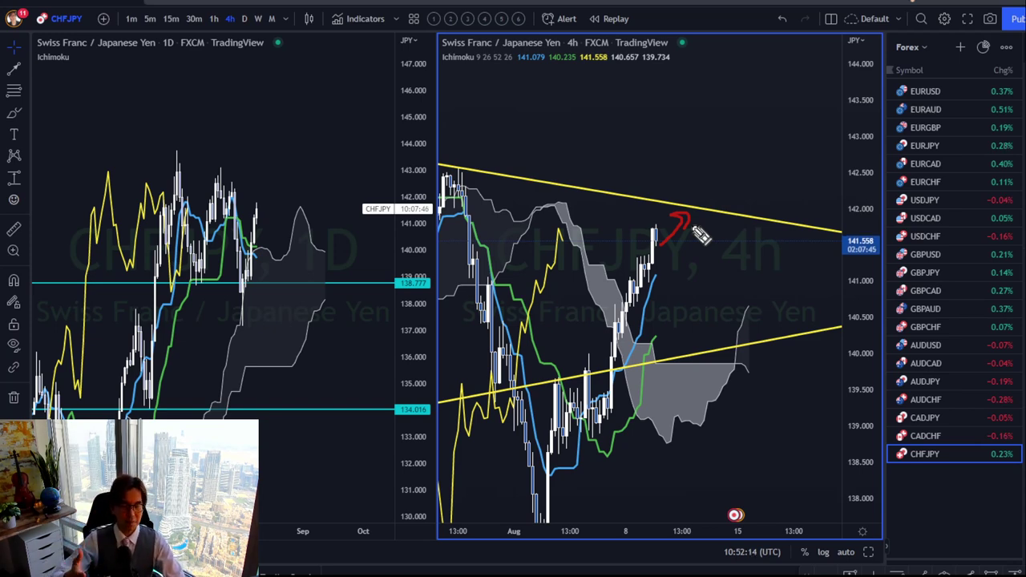
left_click(696, 231)
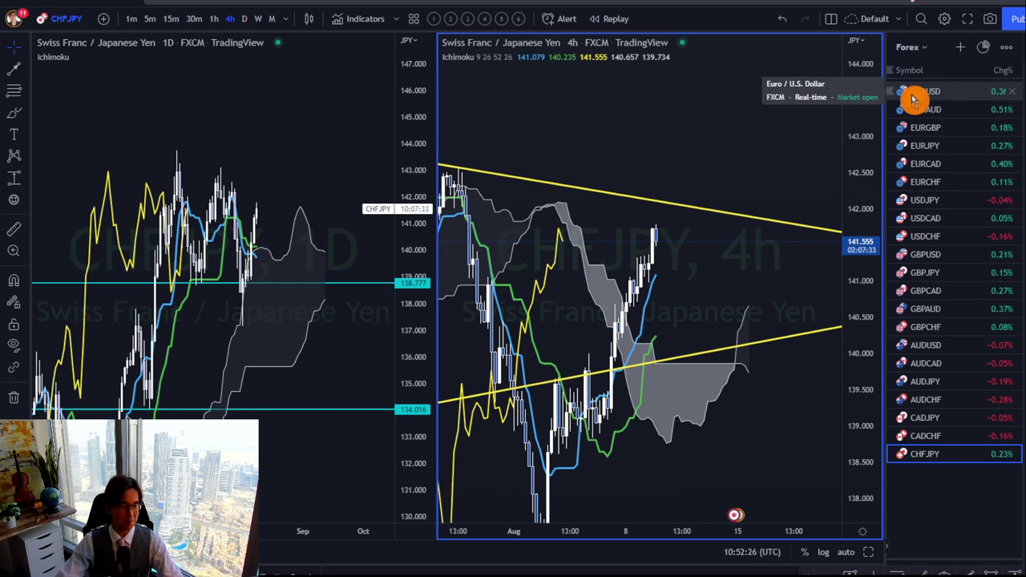
left_click(847, 116)
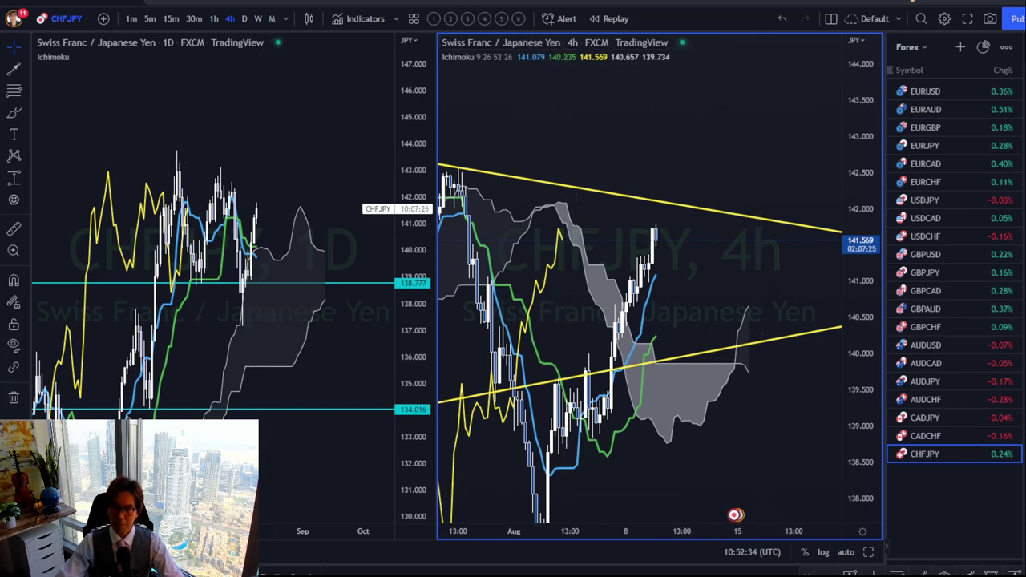
Switch back to the Three Timeframe Categories slide in the presentation.
key("alt+Tab")
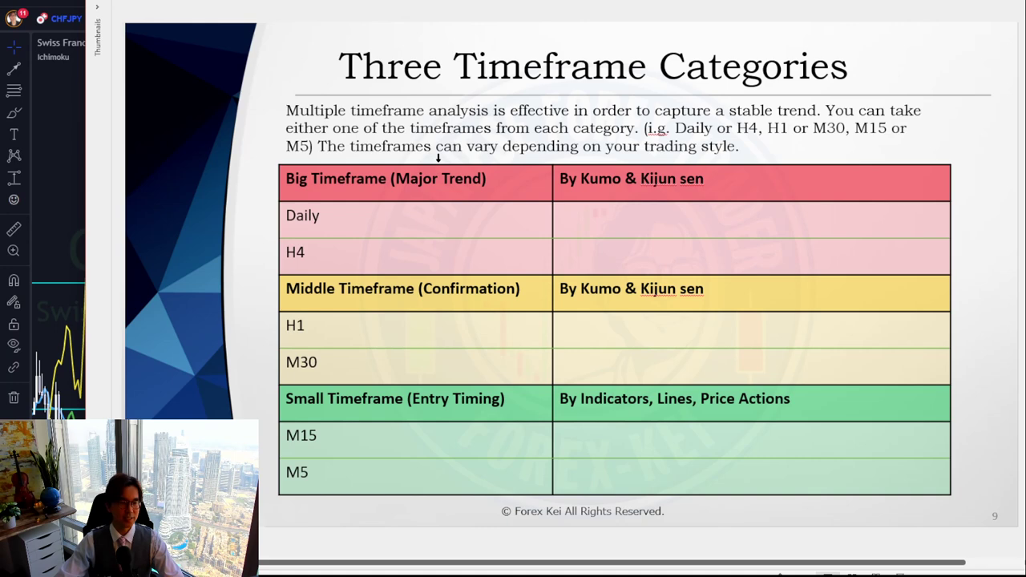